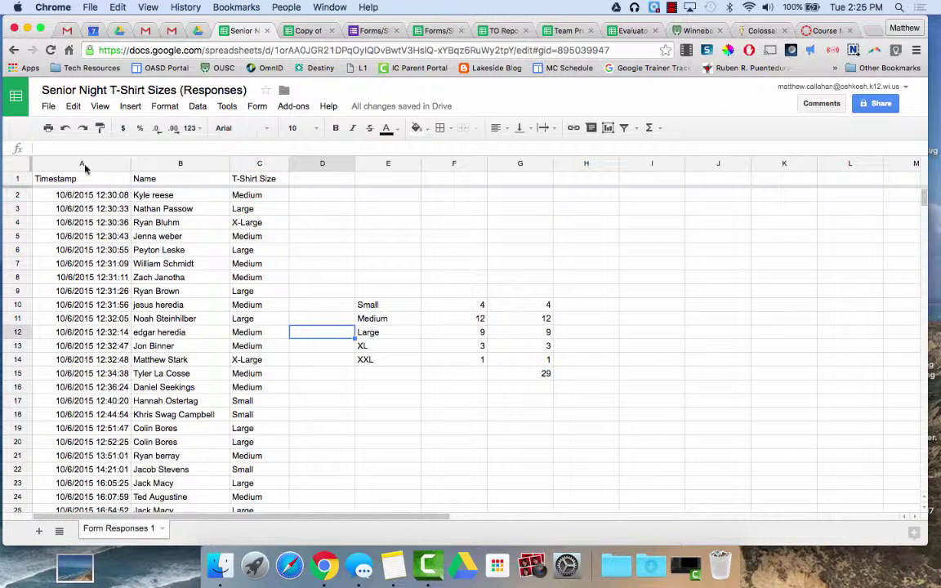
Step: Select columns A–C, then the entire t-shirt responses sheet with the corner box
left_click_drag(84, 163, 325, 181)
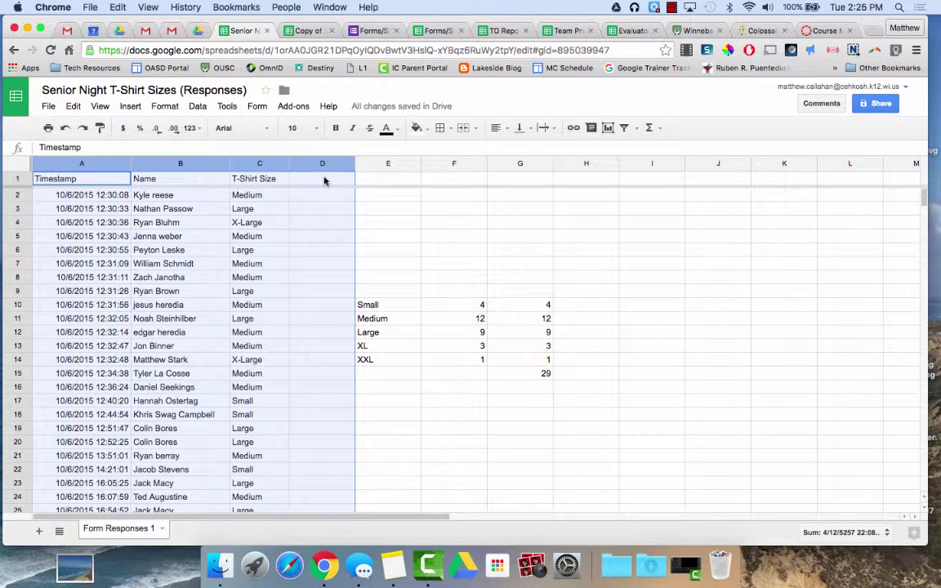
left_click(15, 167)
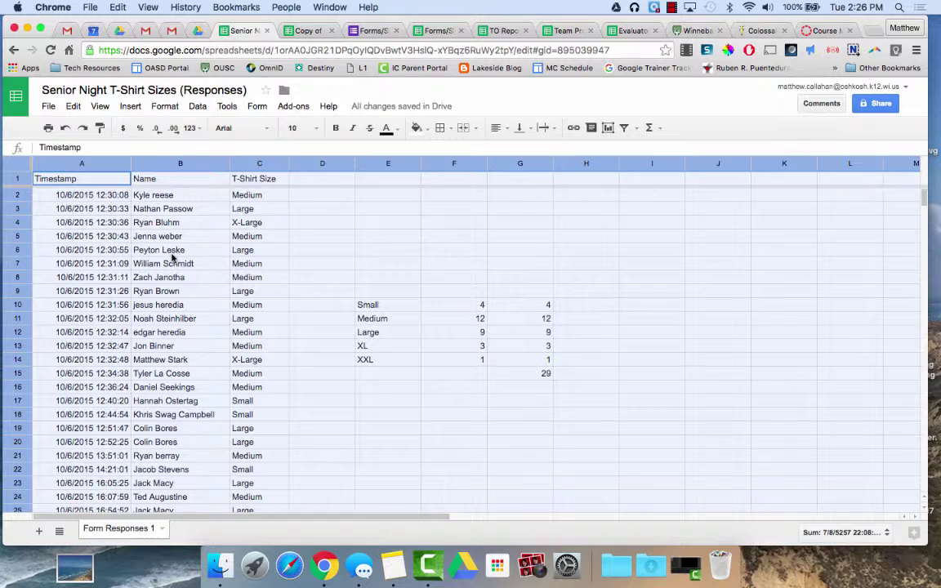
Step: Add filter arrows to every header column via Data > Filter
left_click(198, 107)
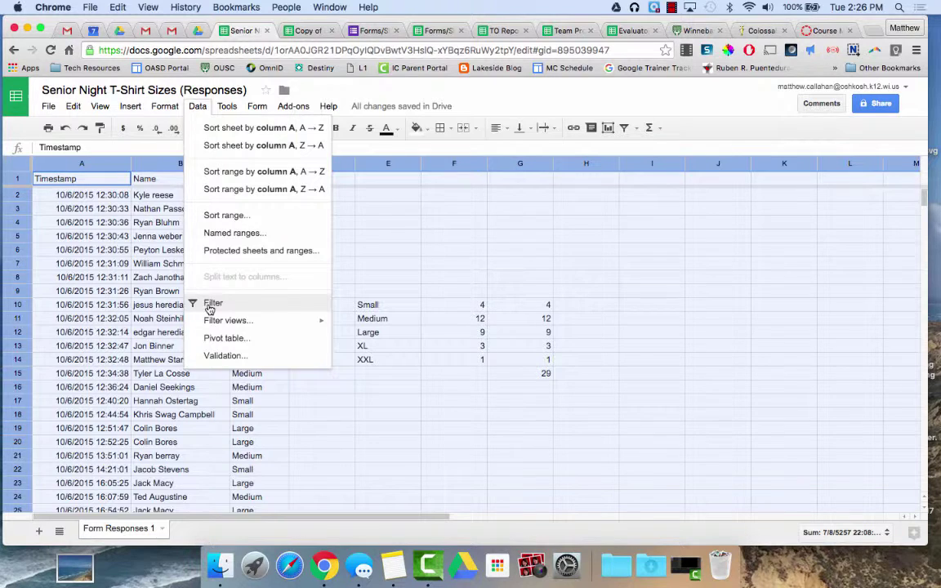
mouse_move(214, 327)
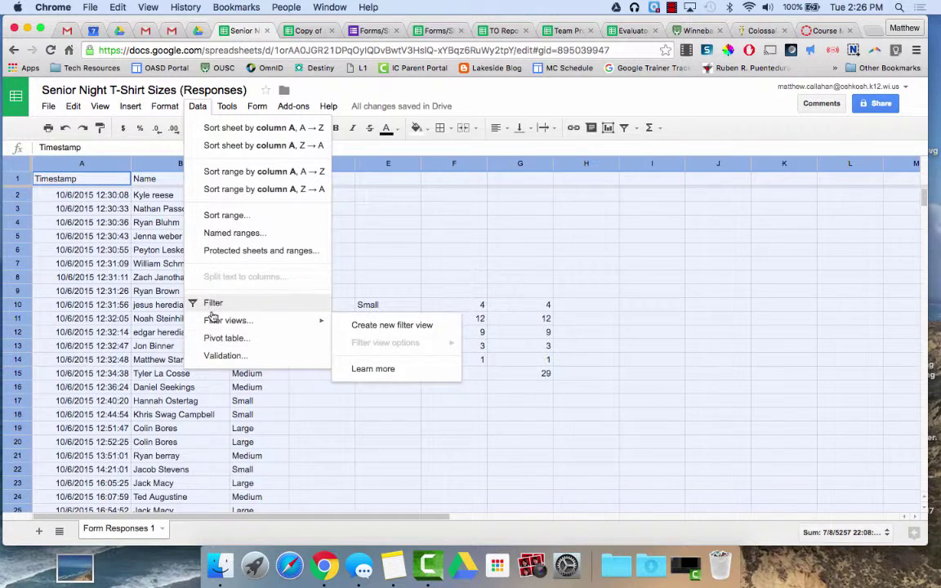
left_click(624, 131)
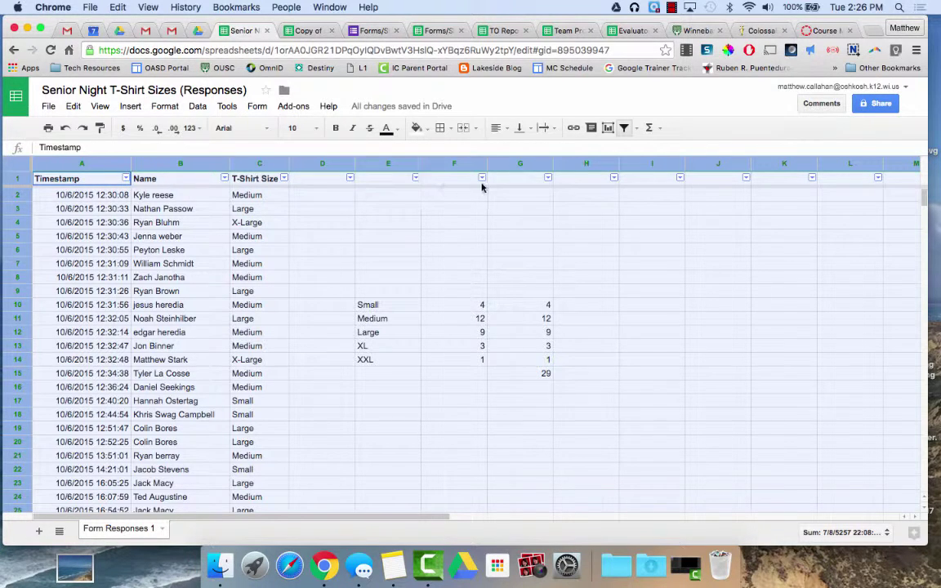
Step: Limit the T-Shirt Size column filter to Large only, leaving nine rows visible
left_click(284, 179)
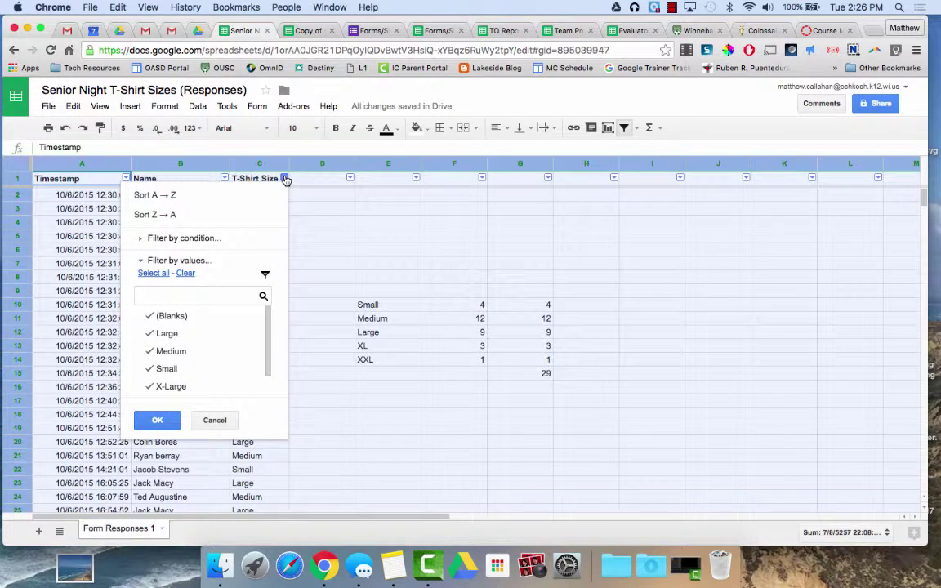
scroll(180, 359, "down", 2)
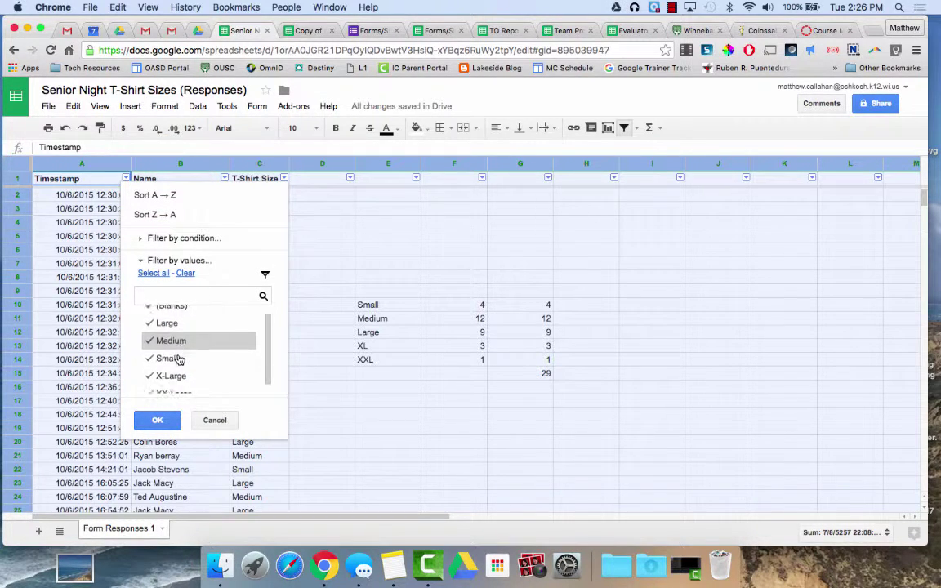
scroll(180, 359, "up", 2)
scroll(179, 359, "down", 2)
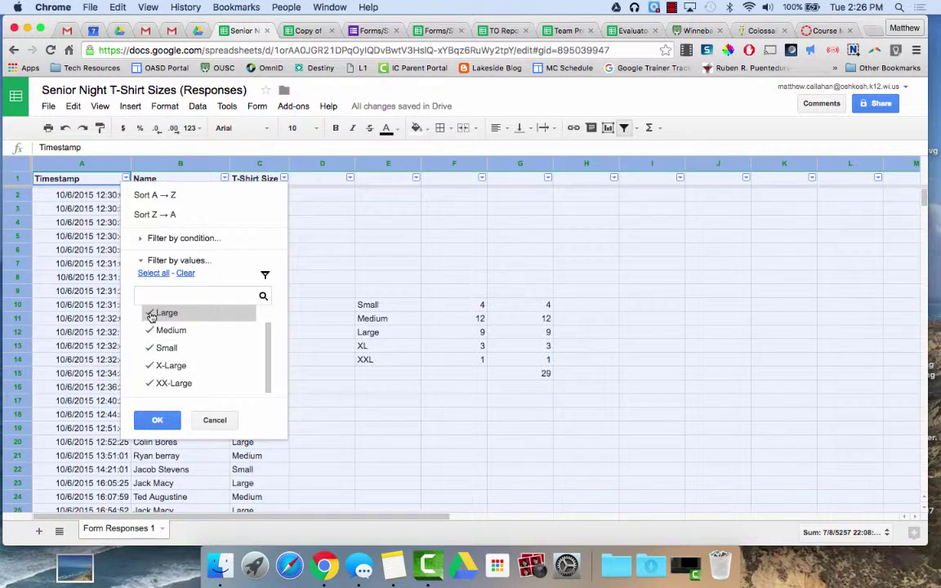
left_click(185, 273)
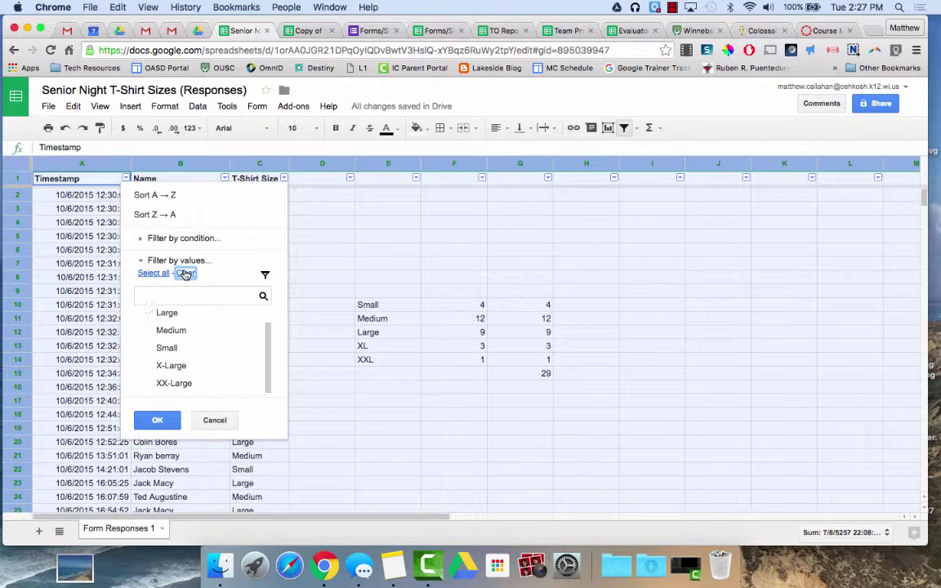
left_click(170, 316)
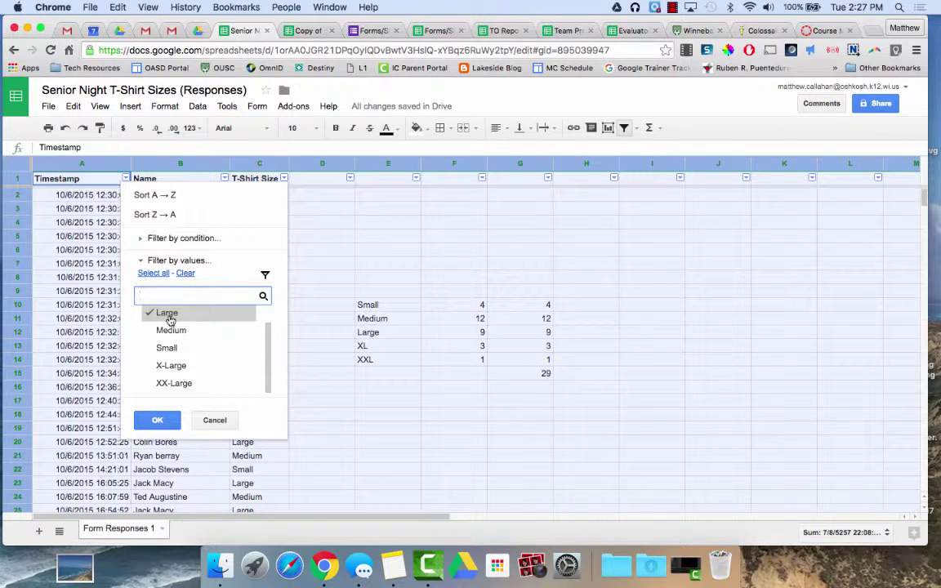
left_click(150, 424)
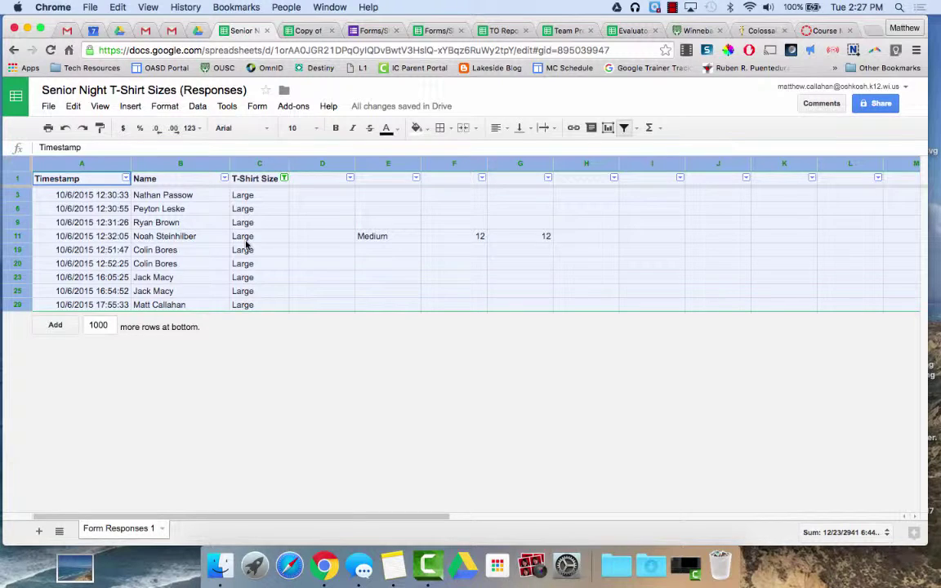
left_click(225, 178)
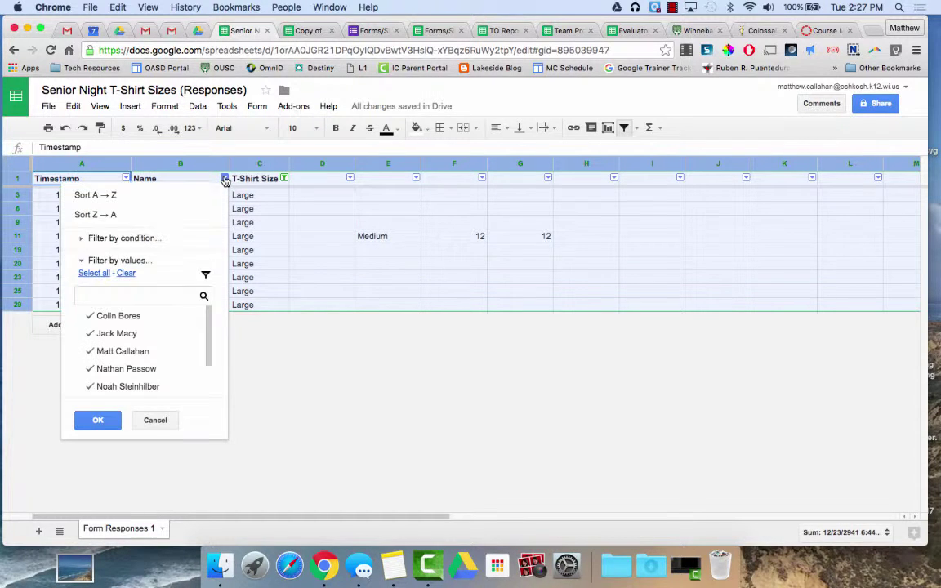
left_click(127, 274)
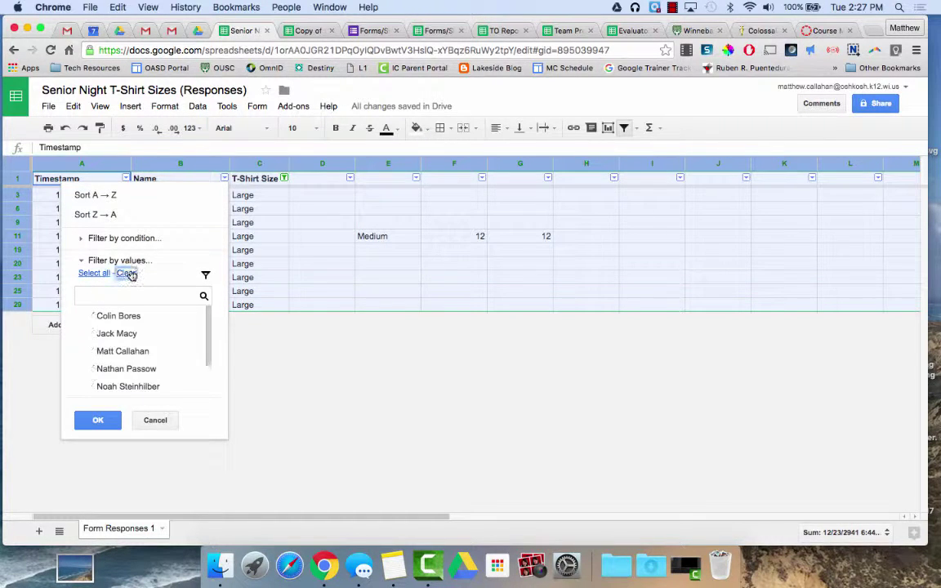
left_click(120, 315)
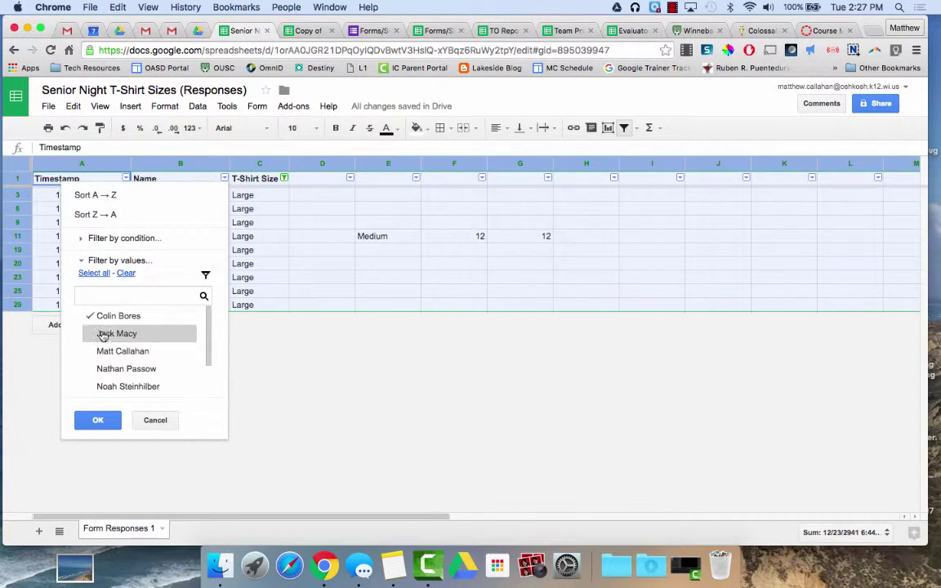
left_click(88, 423)
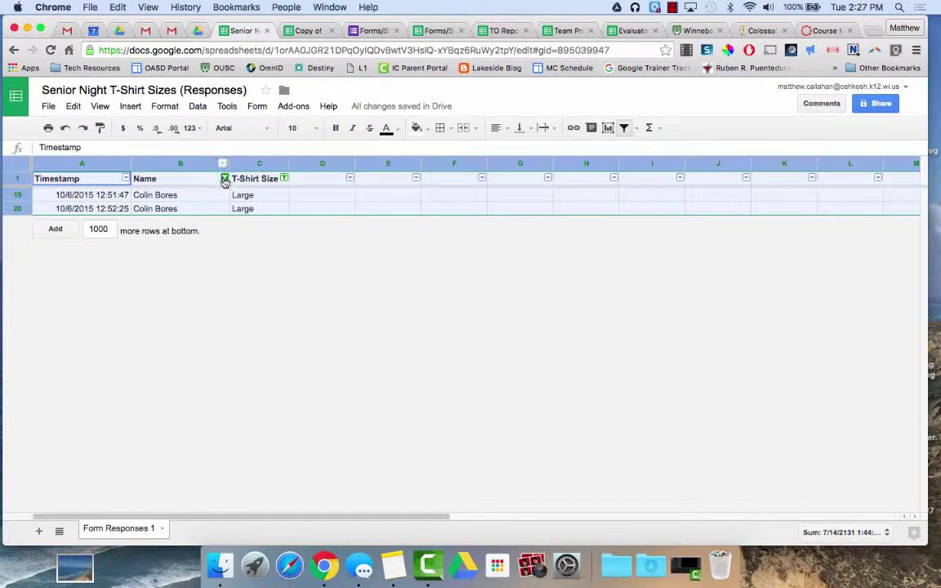
left_click(225, 179)
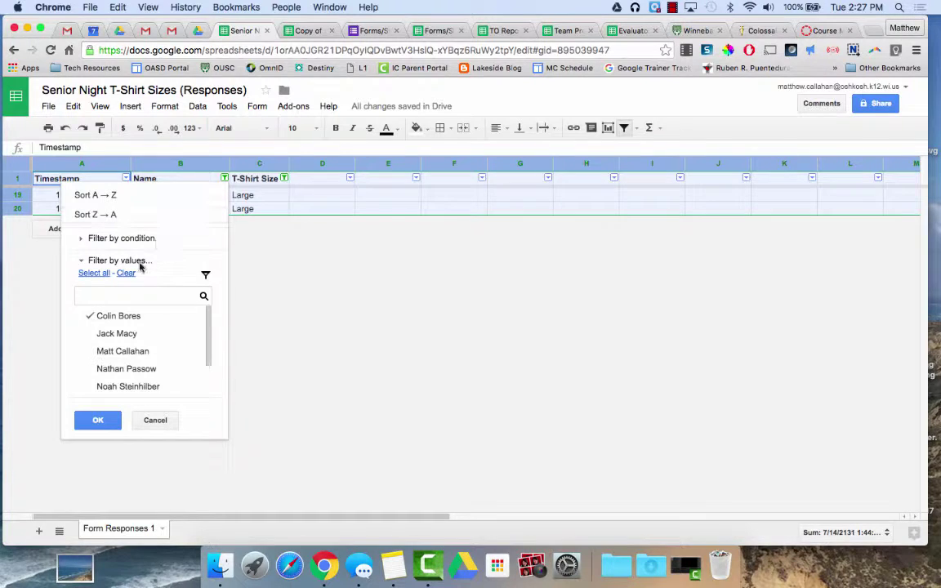
left_click(126, 272)
left_click(94, 273)
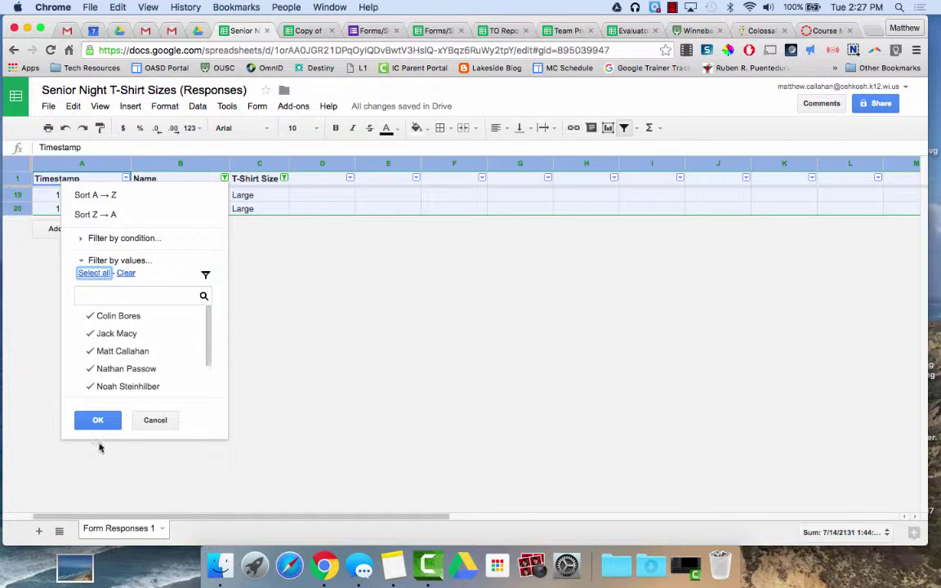
left_click(94, 419)
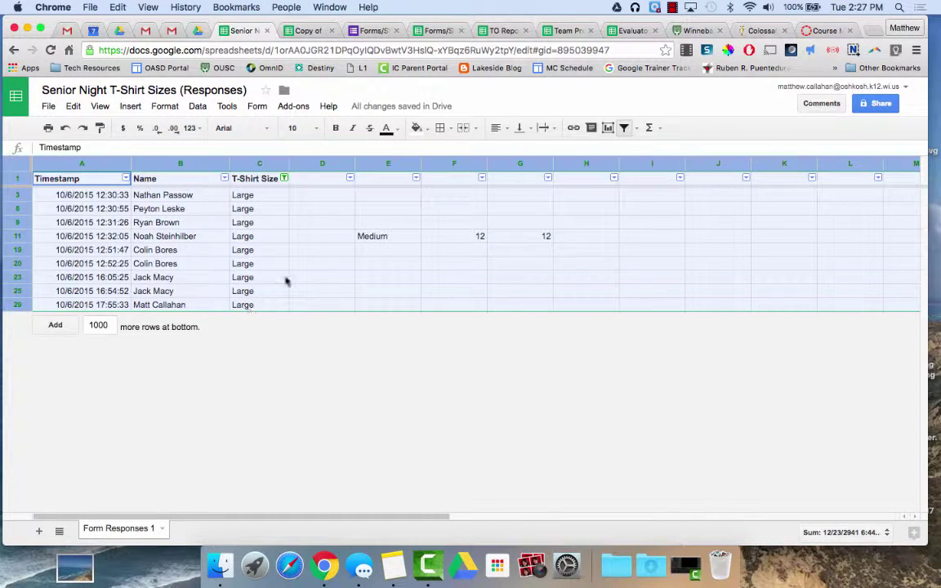
Step: Save the current filter as a filter view and rename it 'Size Large'
left_click(635, 131)
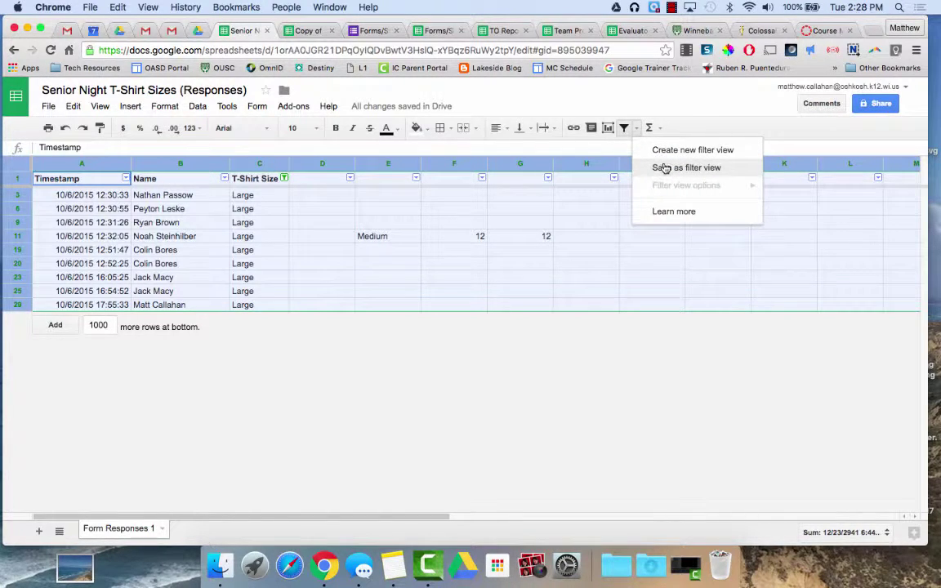
left_click(666, 169)
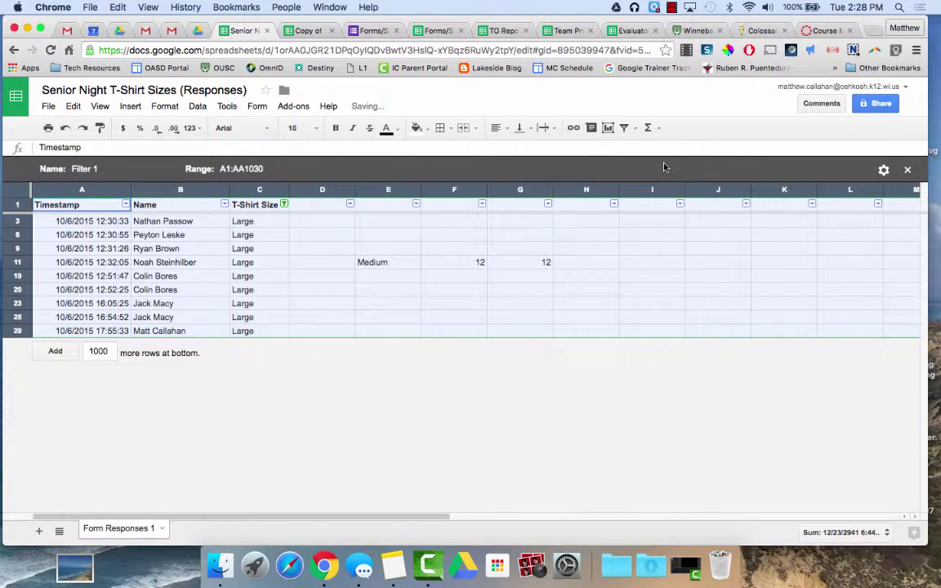
left_click(82, 169)
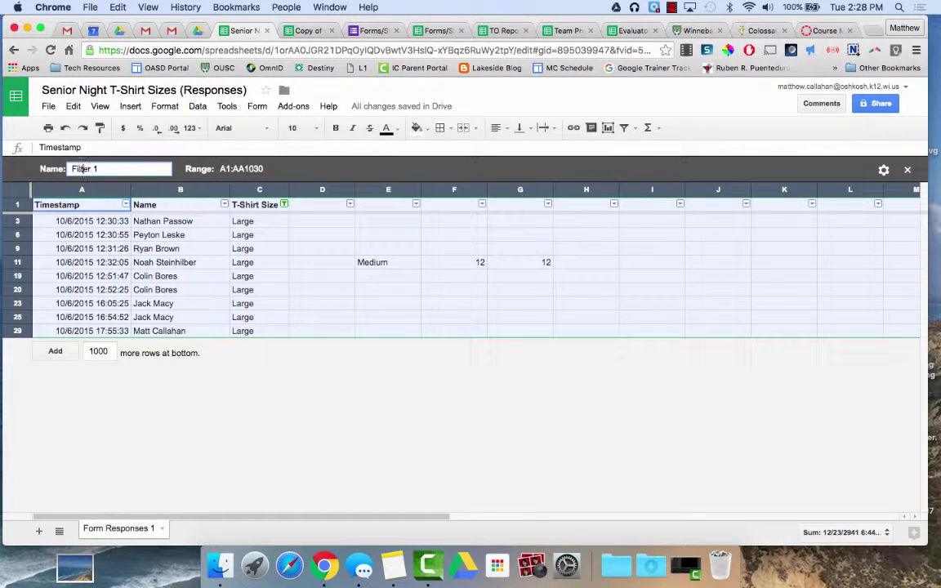
key("BackSpace")
key("BackSpace")
key("Delete")
key("Delete")
key("Delete")
key("Delete")
key("BackSpace")
key("BackSpace")
type("Size Large")
key("Return")
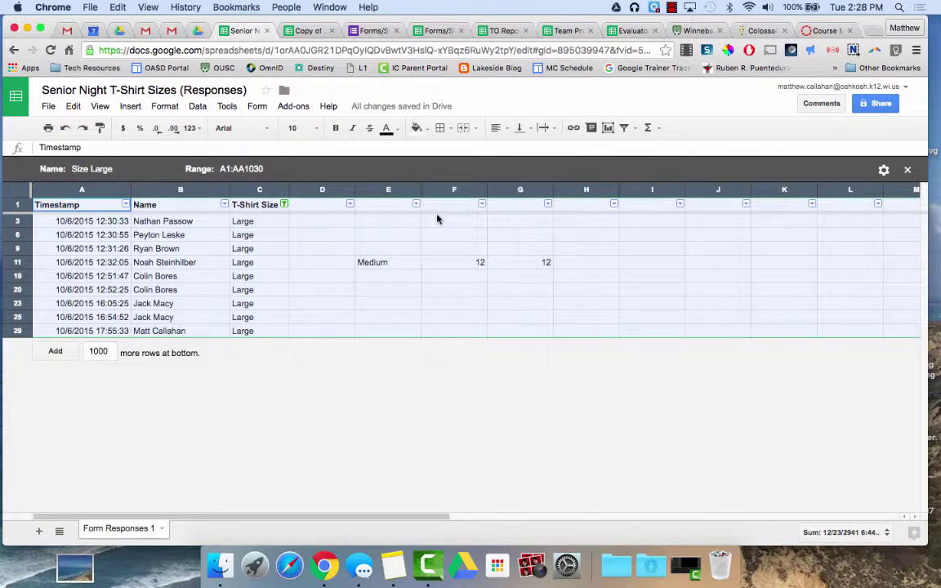
Step: Close the Size Large filter view, turn off the filter, and select cell A12
left_click(908, 171)
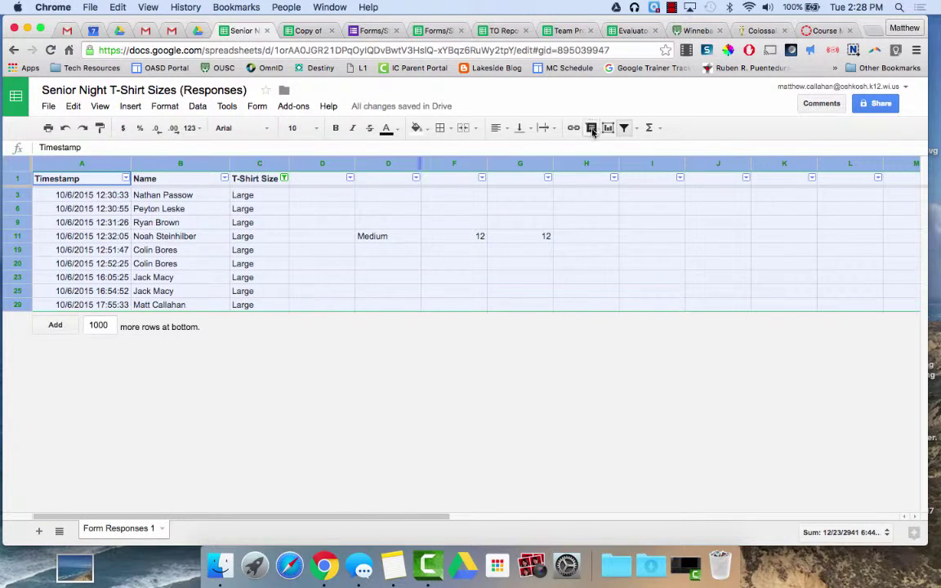
left_click(624, 128)
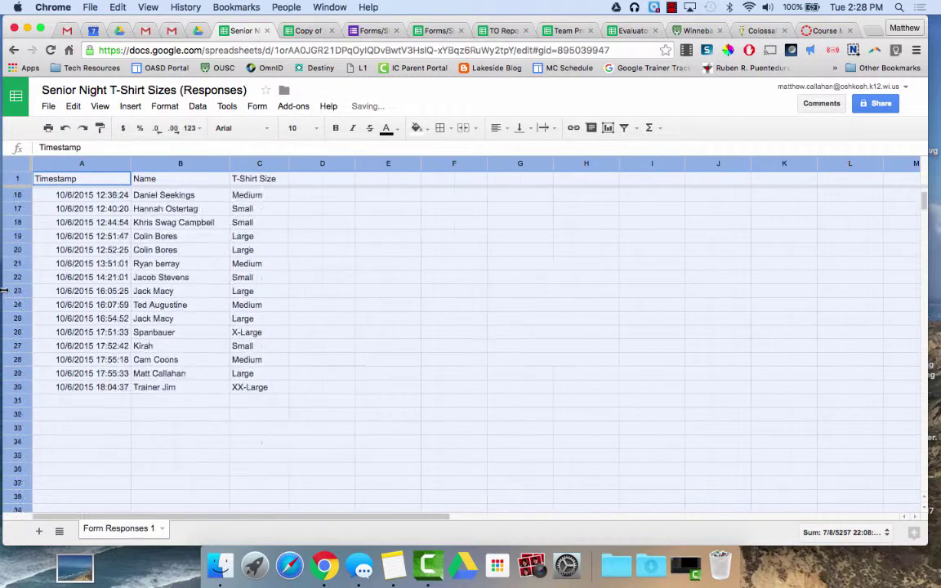
left_click(120, 333)
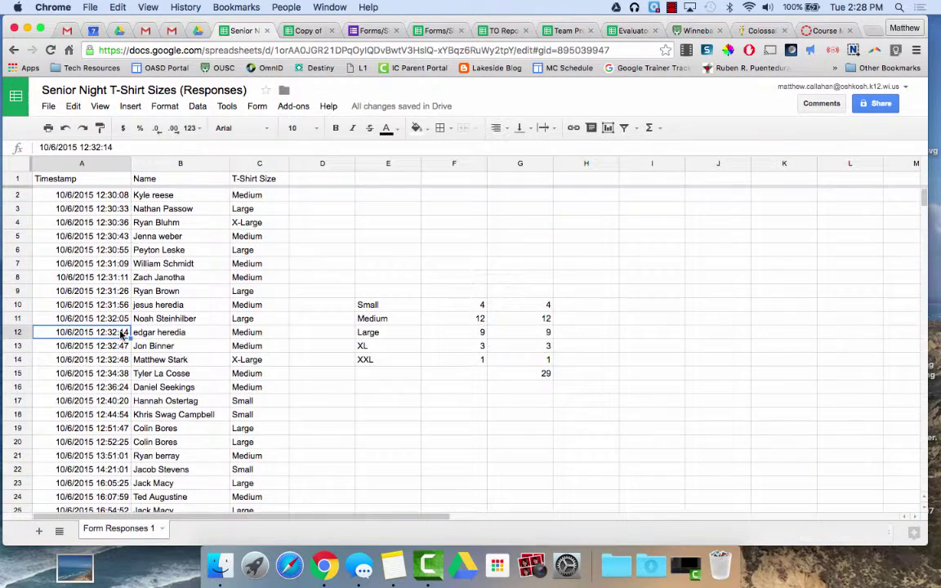
Step: Choose the saved 'Size Large' view from the Filter views dropdown
left_click(638, 128)
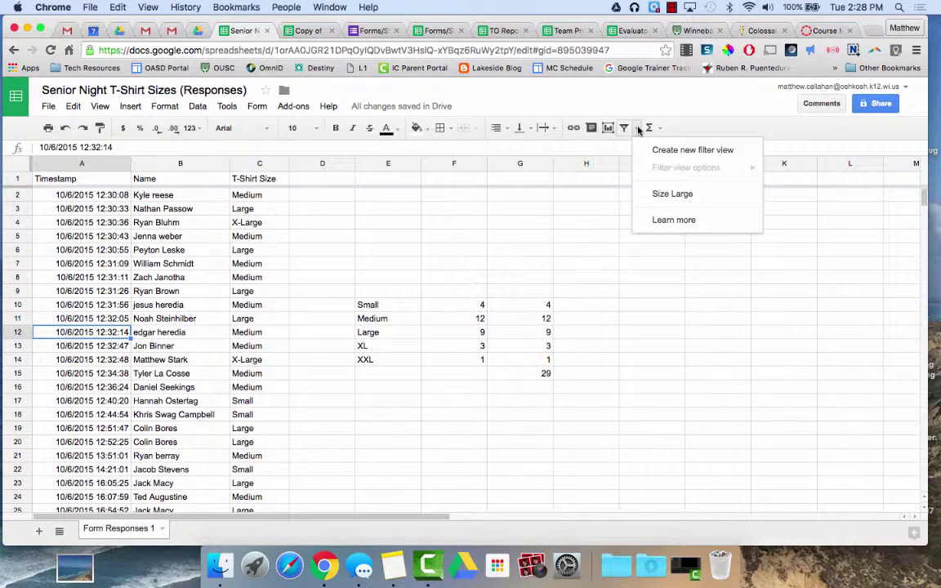
left_click(672, 195)
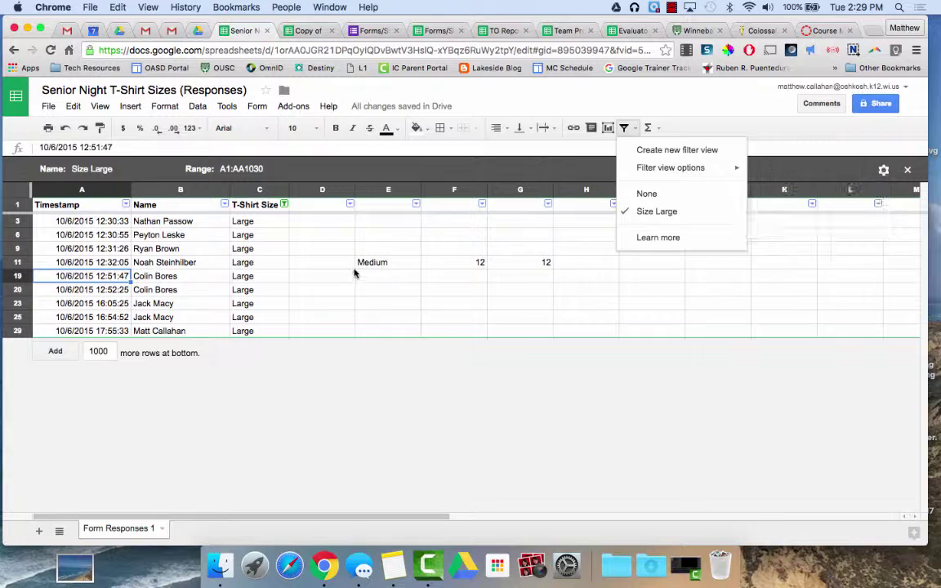
Step: Dismiss the filter view menu and its options without deleting anything
left_click(305, 271)
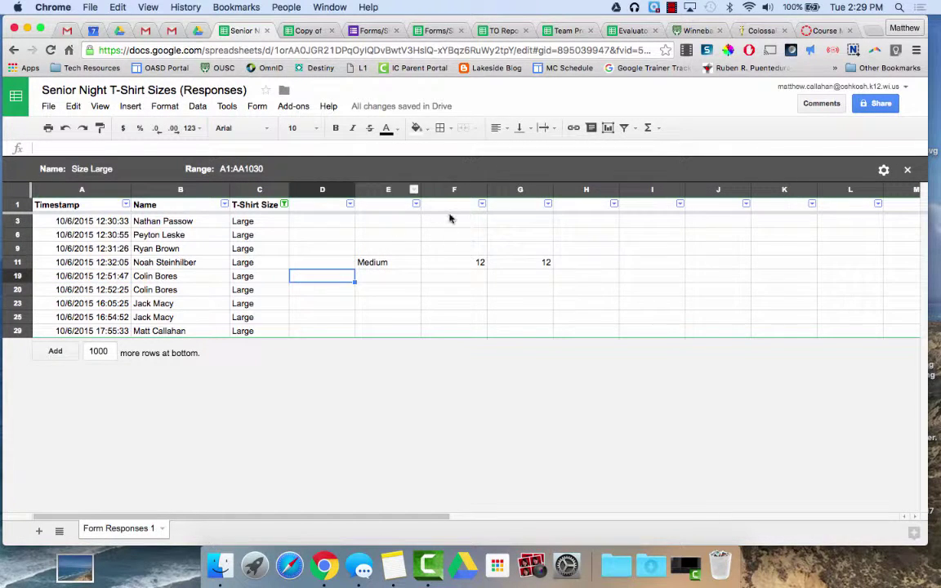
left_click(634, 130)
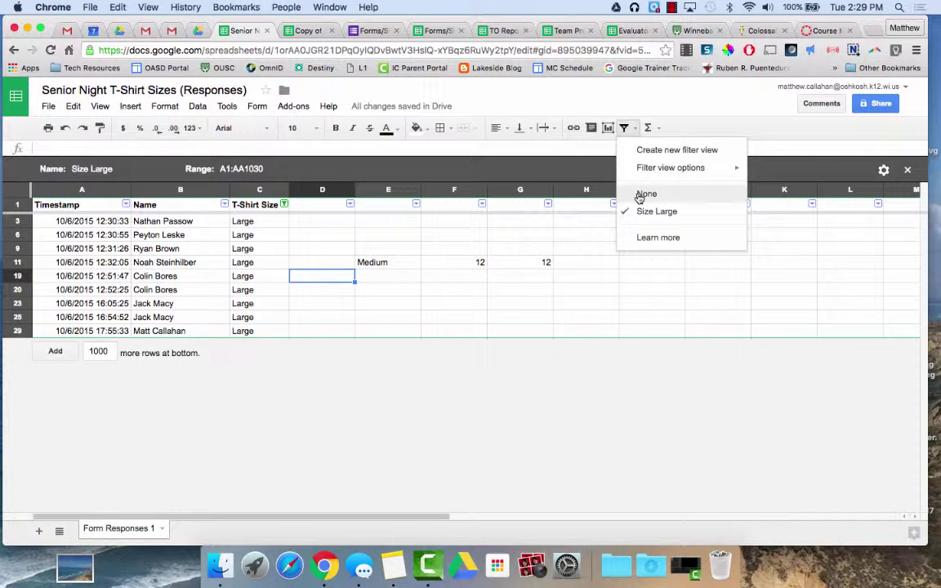
mouse_move(659, 169)
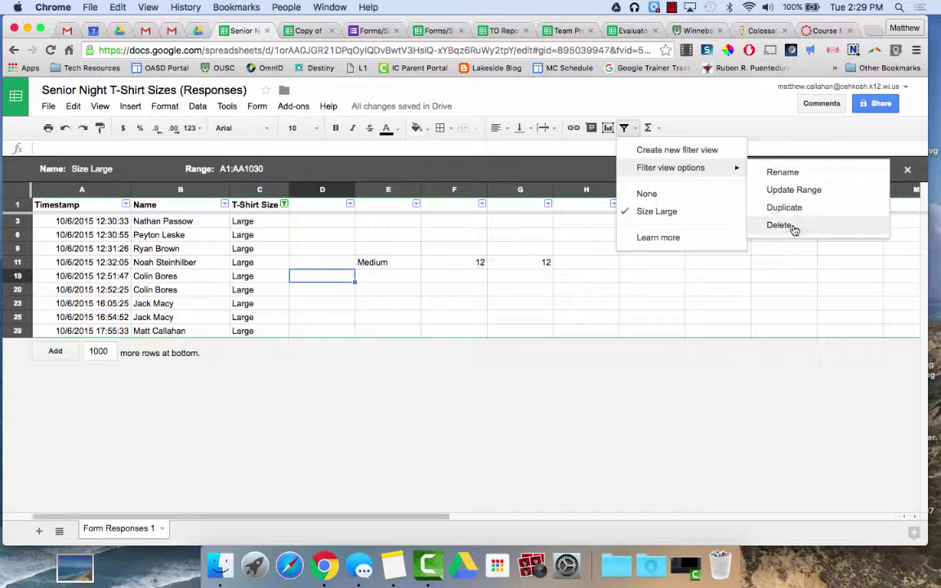
left_click(269, 234)
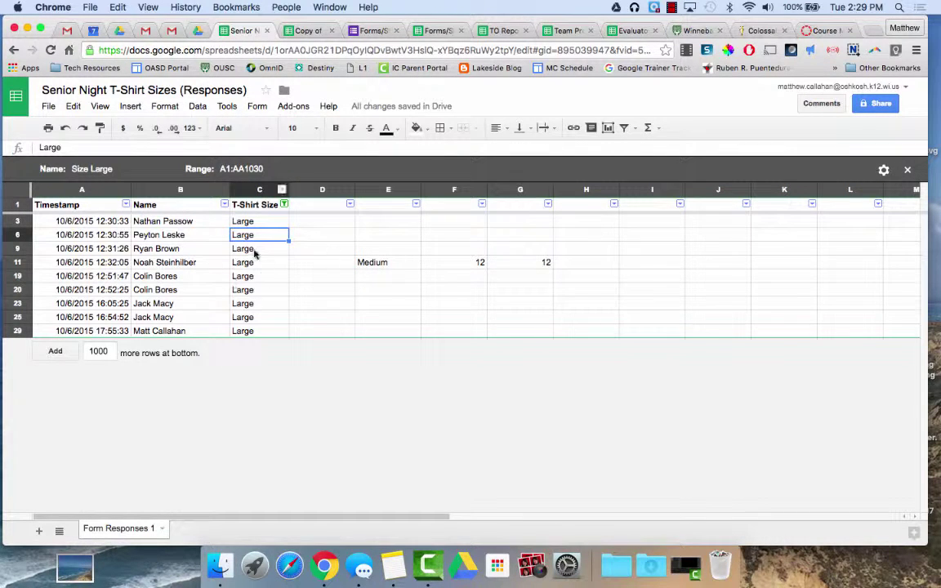
Step: Choose None in the filter views list so every response shows again
left_click(625, 128)
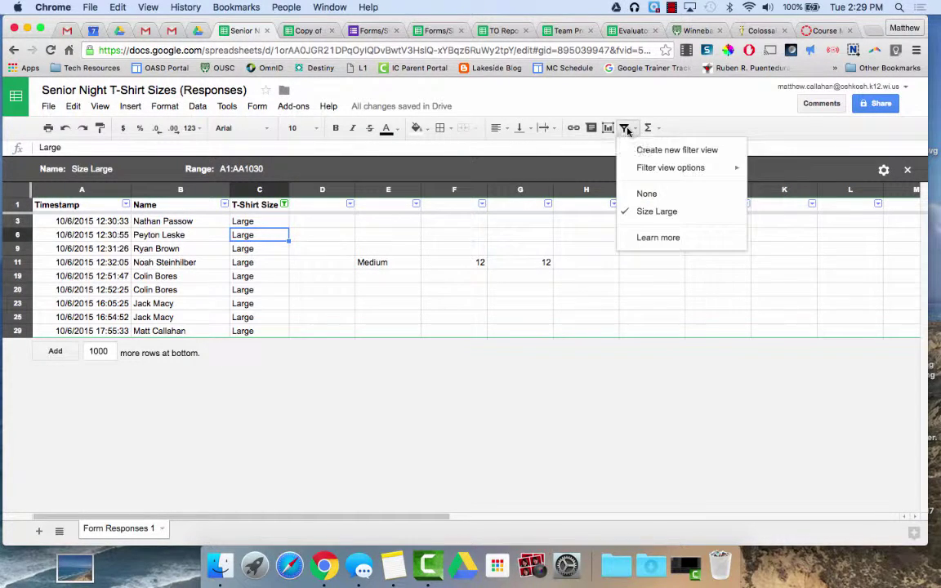
left_click(647, 194)
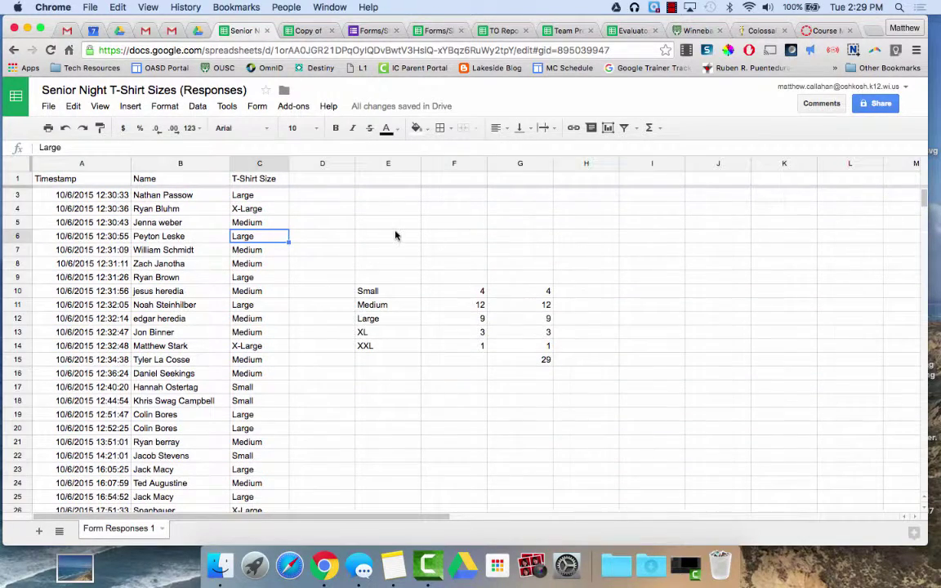
scroll(232, 296, "down", 5)
scroll(232, 295, "up", 5)
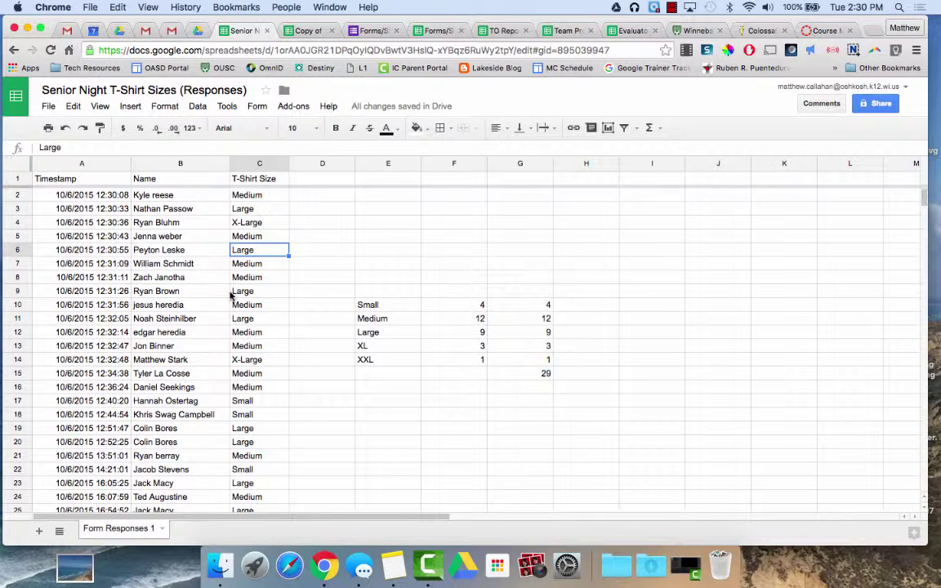
scroll(232, 295, "down", 3)
scroll(232, 295, "up", 3)
Step: Turn on the toolbar filter and restrict the T-Shirt Size column to Large
left_click(624, 128)
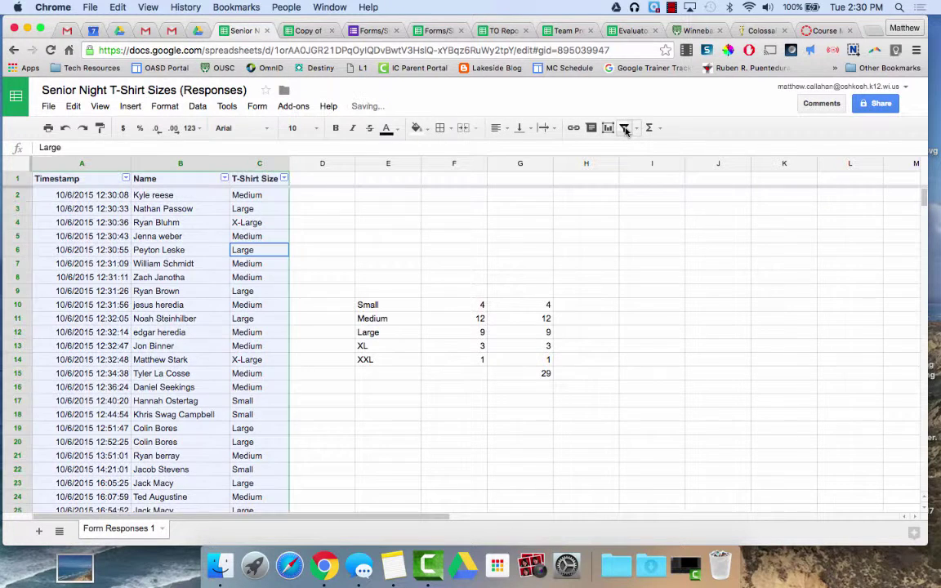
left_click(285, 179)
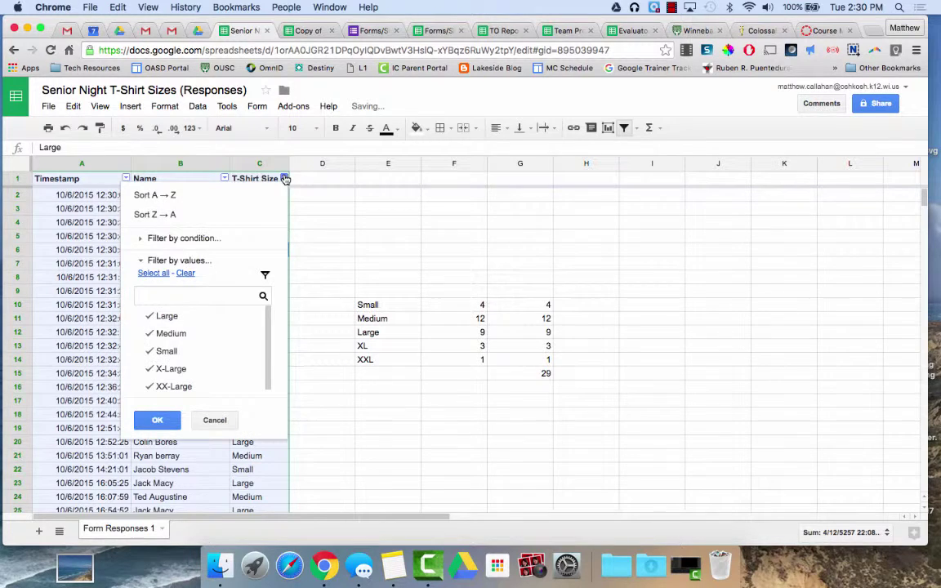
left_click(184, 273)
left_click(165, 316)
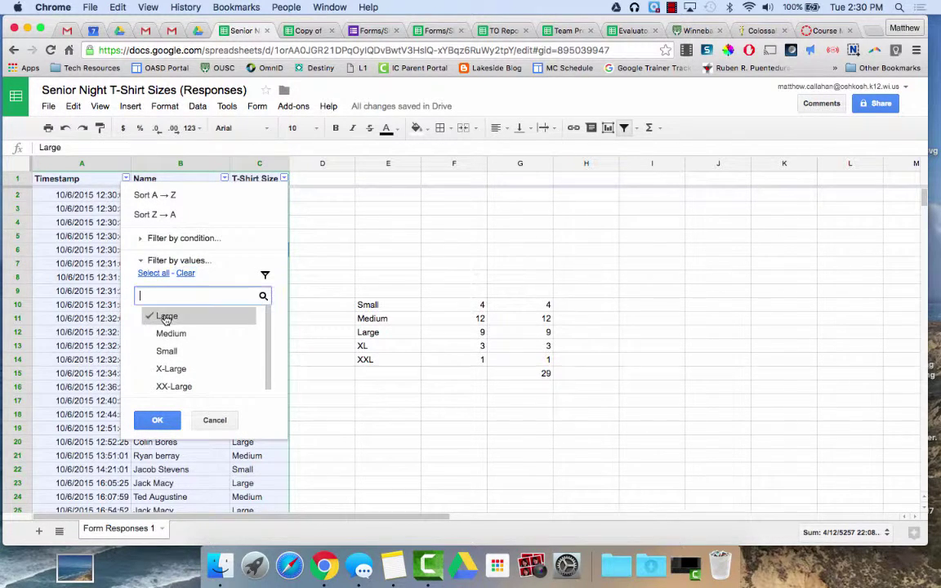
left_click(156, 421)
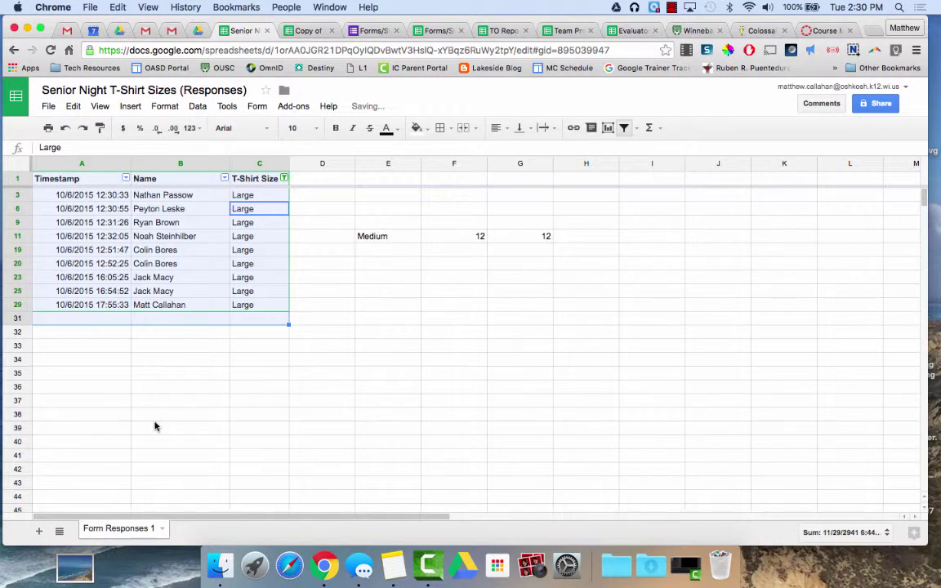
Step: Select the Large cells in column C (C3:C29) to show Count: 9
left_click(291, 333)
left_click_drag(237, 195, 249, 305)
left_click_drag(251, 262, 256, 308)
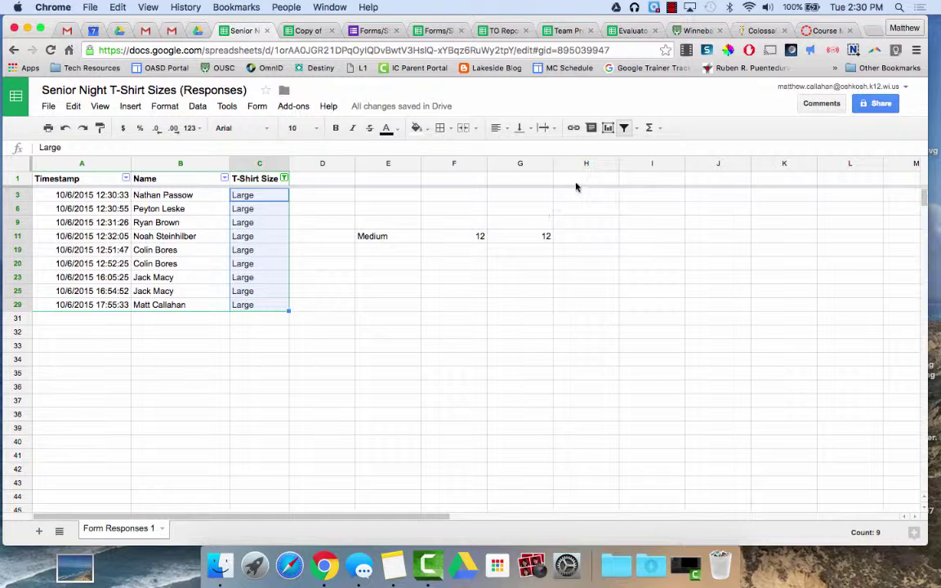
left_click(284, 179)
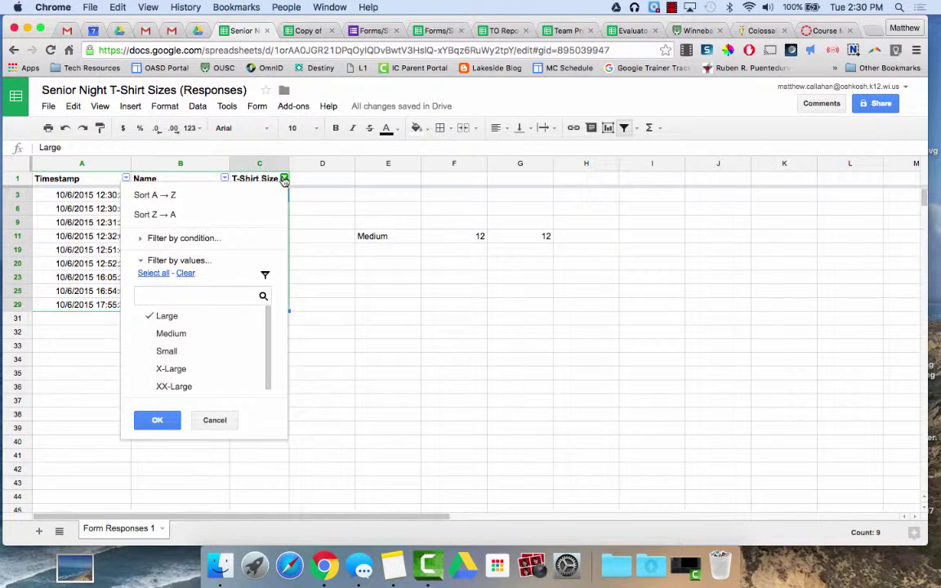
left_click(167, 215)
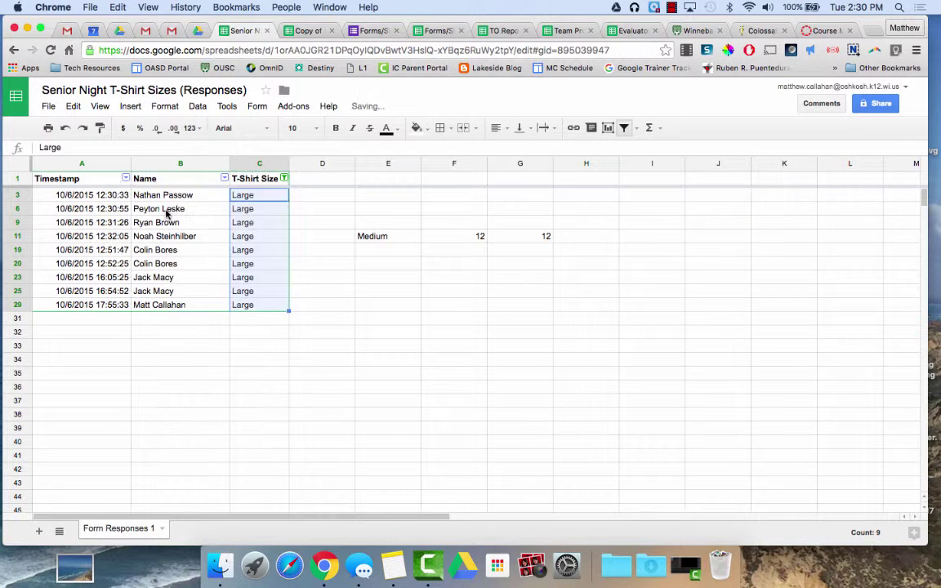
left_click(283, 179)
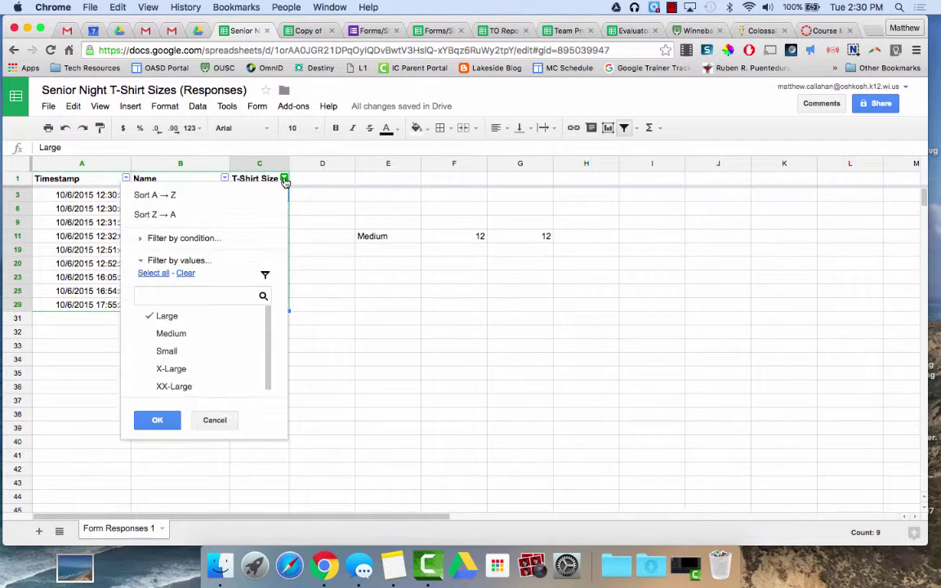
left_click(140, 239)
left_click(147, 259)
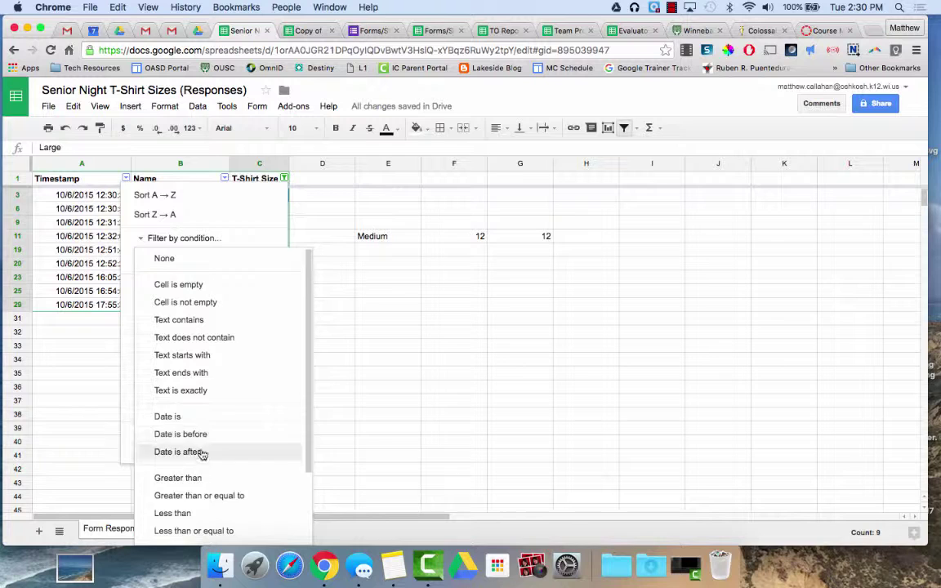
scroll(209, 496, "down", 1)
scroll(209, 495, "down", 4)
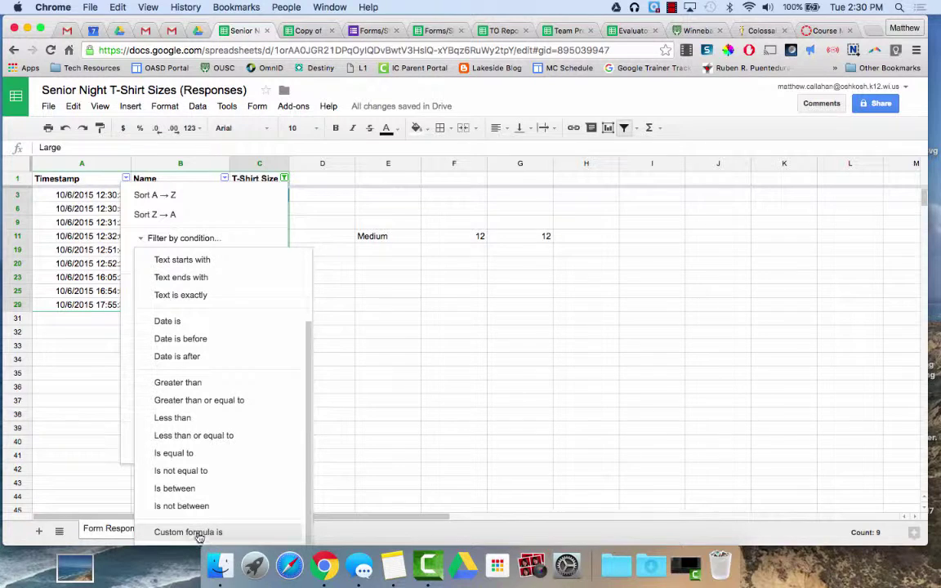
left_click(250, 238)
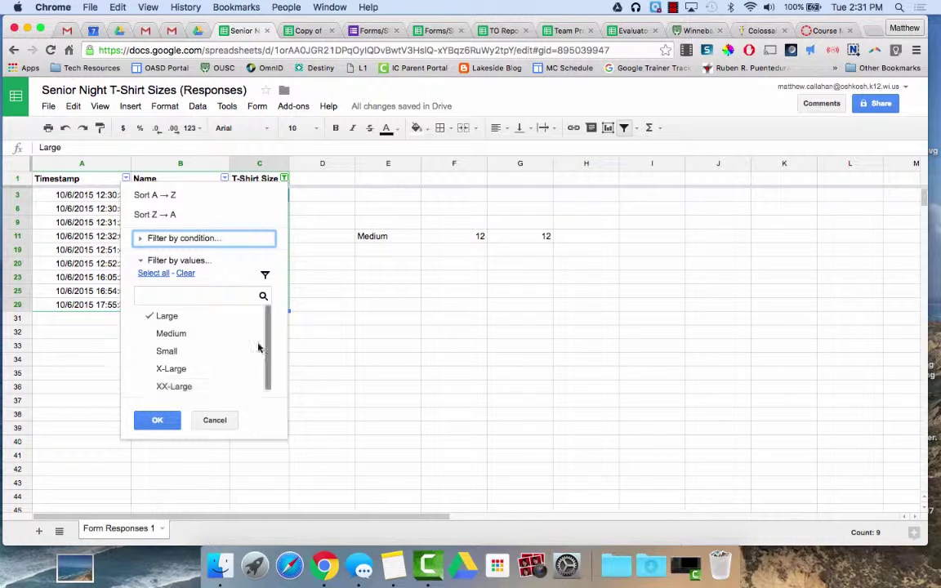
left_click(215, 420)
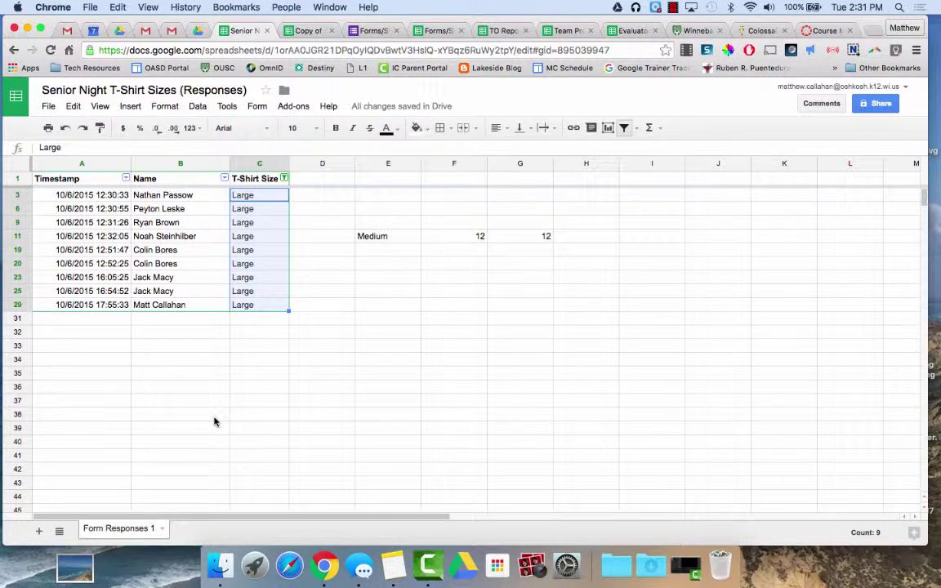